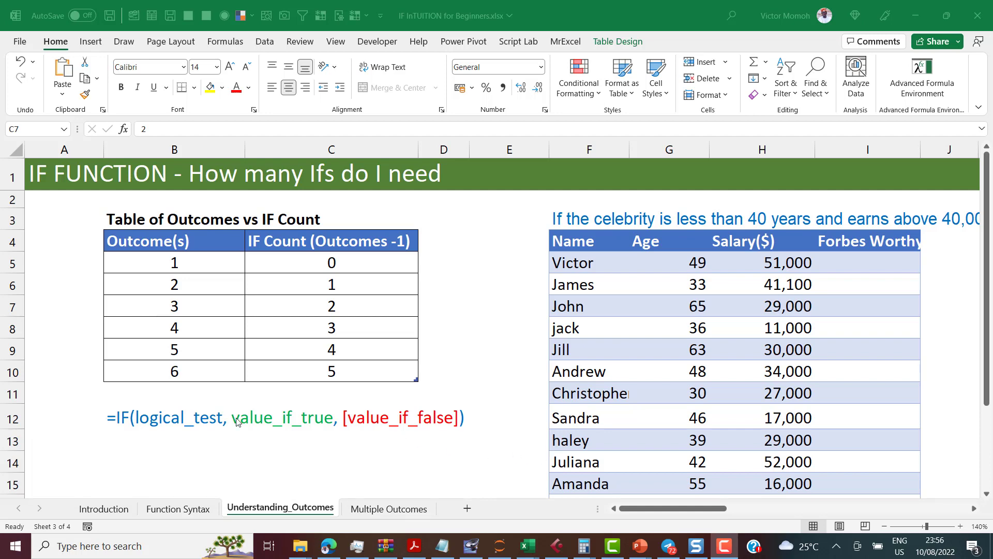
- Start a sample formula =IF(2<3,"Yes",IF( in an empty cell, then abandon it
{"action": "left_click", "coordinate": [113, 435]}
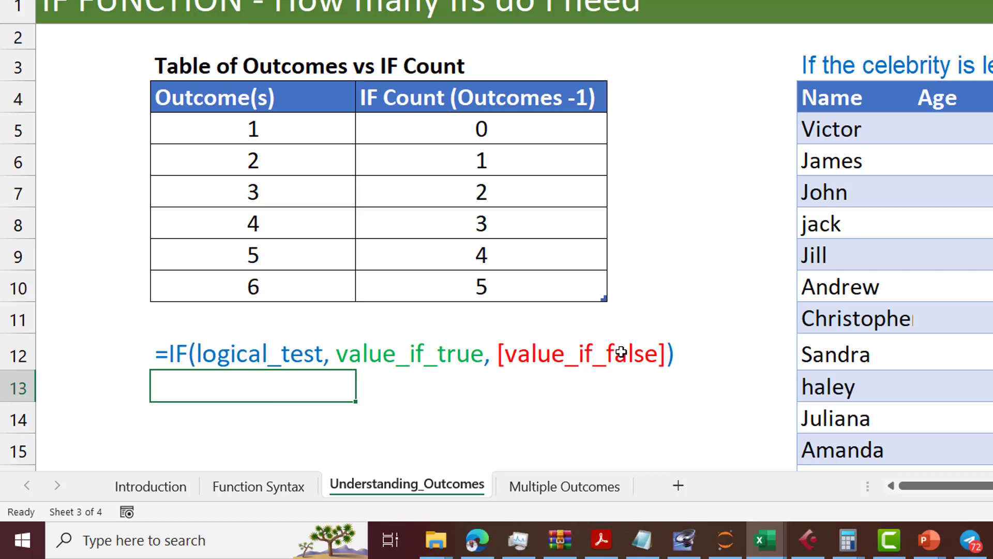
{"action": "type", "text": "=IF("}
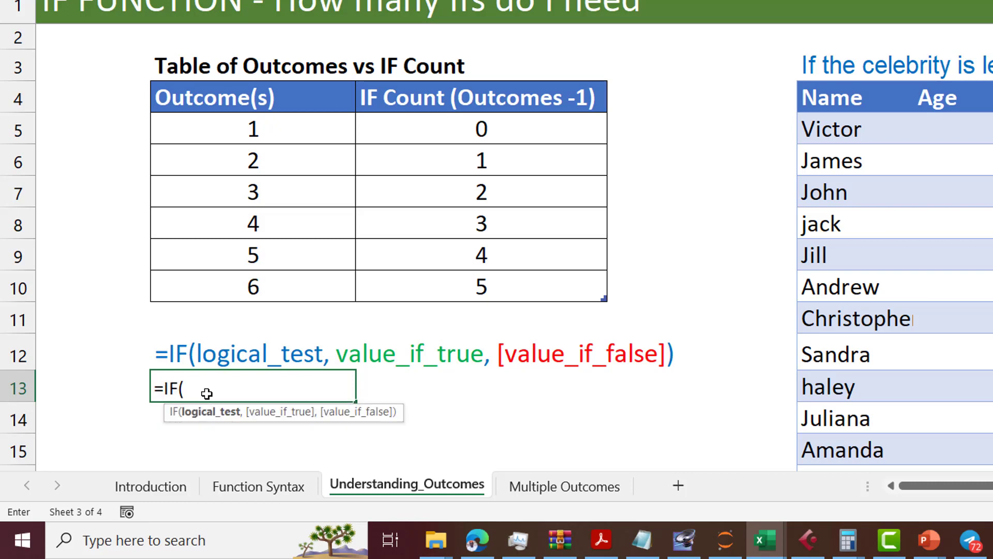
{"action": "type", "text": "2<3,"}
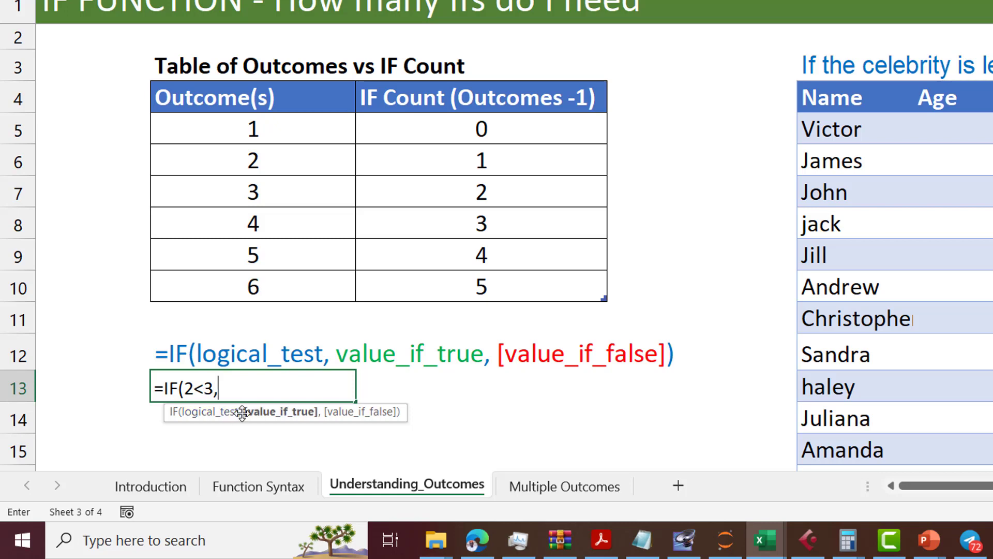
{"action": "type", "text": "\"Yes\""}
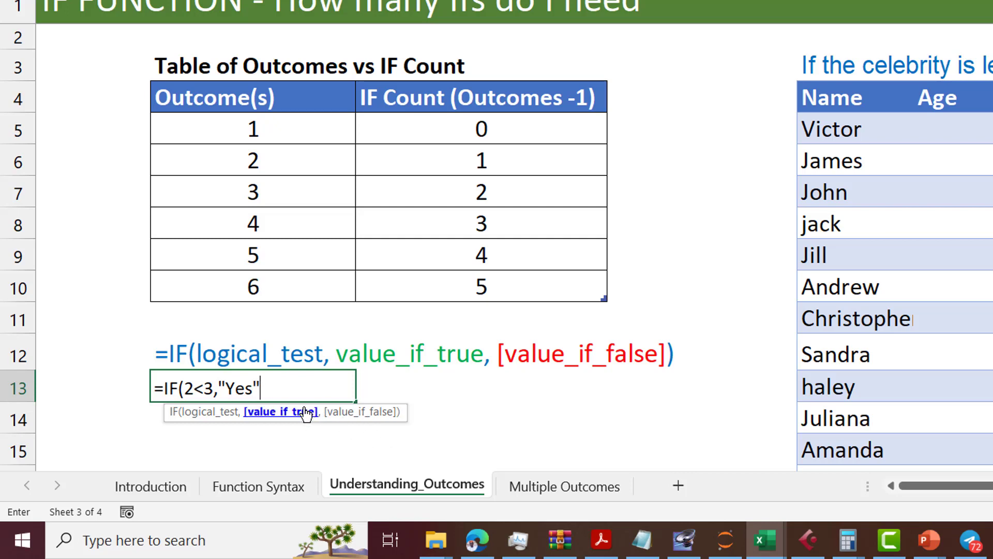
{"action": "type", "text": ","}
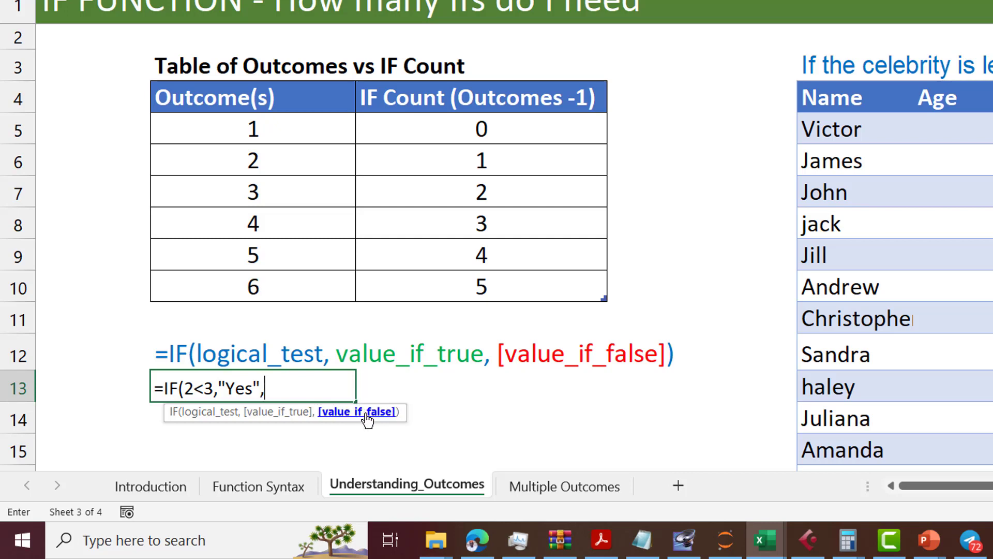
{"action": "type", "text": "IF("}
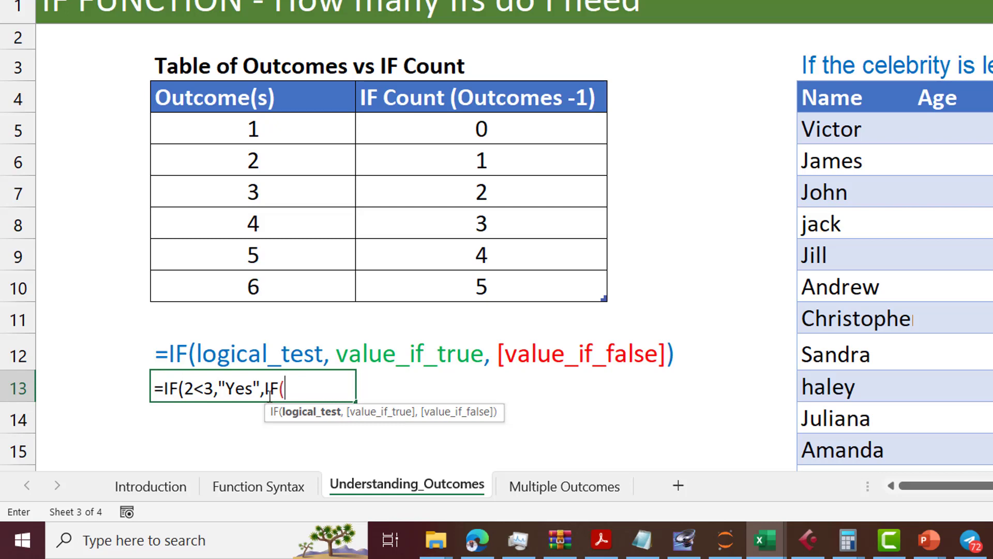
{"action": "key", "text": "Escape"}
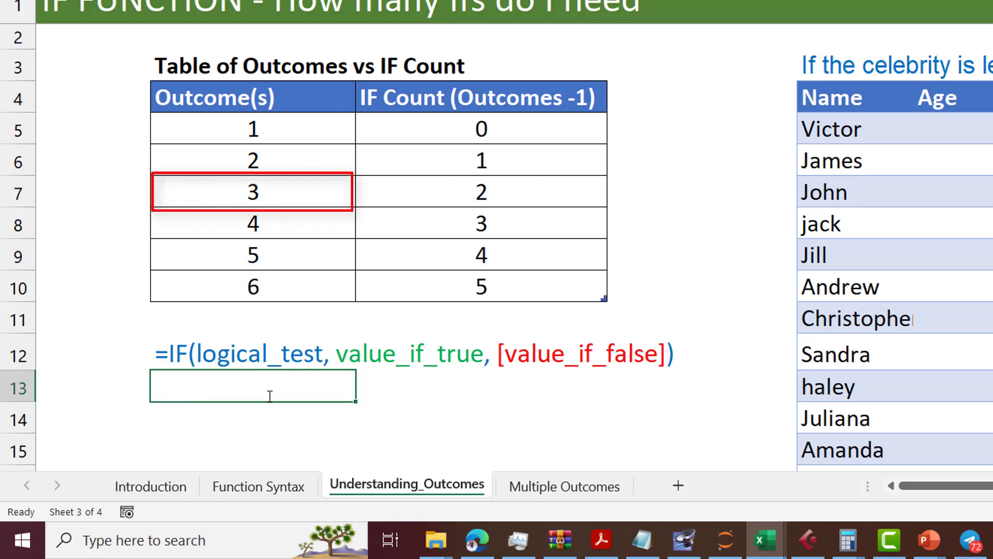
- Show the nested-IF rule: 3 outcomes need 2 IFs, 4 need 3, one outcome needs 0
{"action": "left_click", "coordinate": [291, 194]}
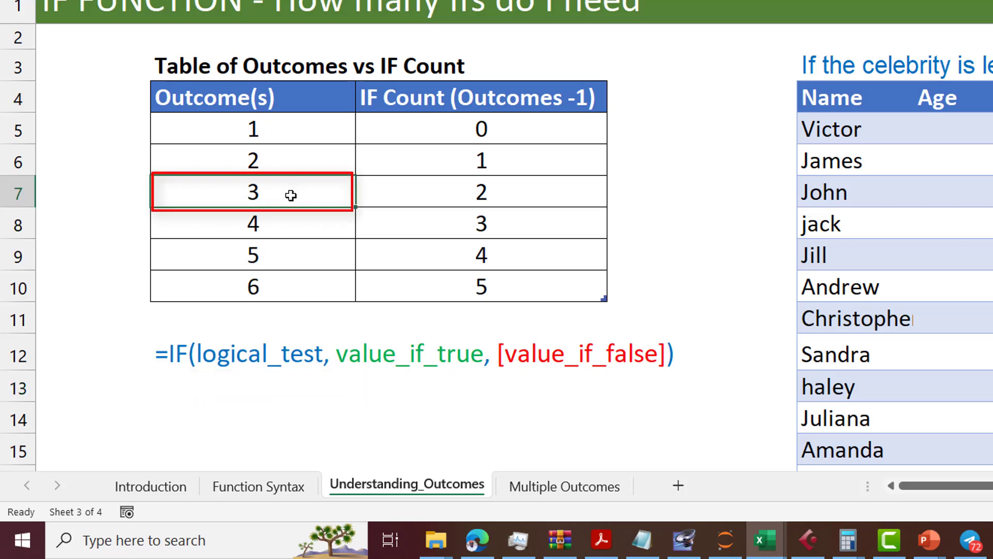
{"action": "left_click", "coordinate": [429, 192]}
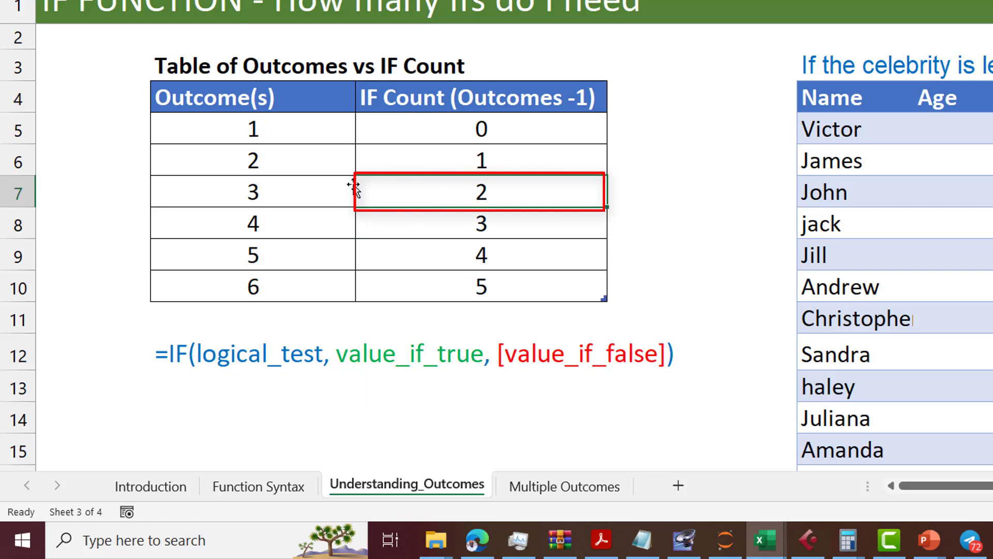
{"action": "left_click", "coordinate": [270, 222]}
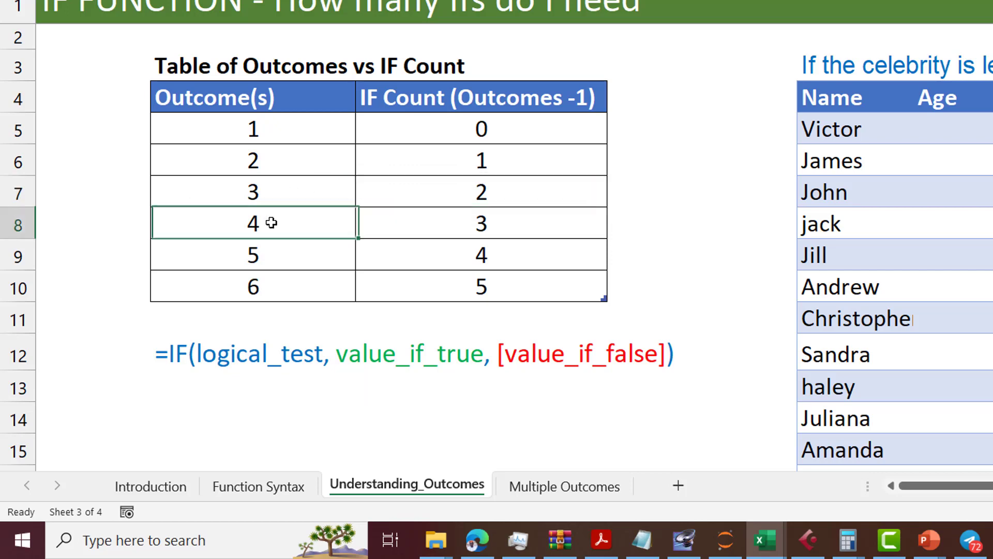
{"action": "left_click", "coordinate": [431, 217]}
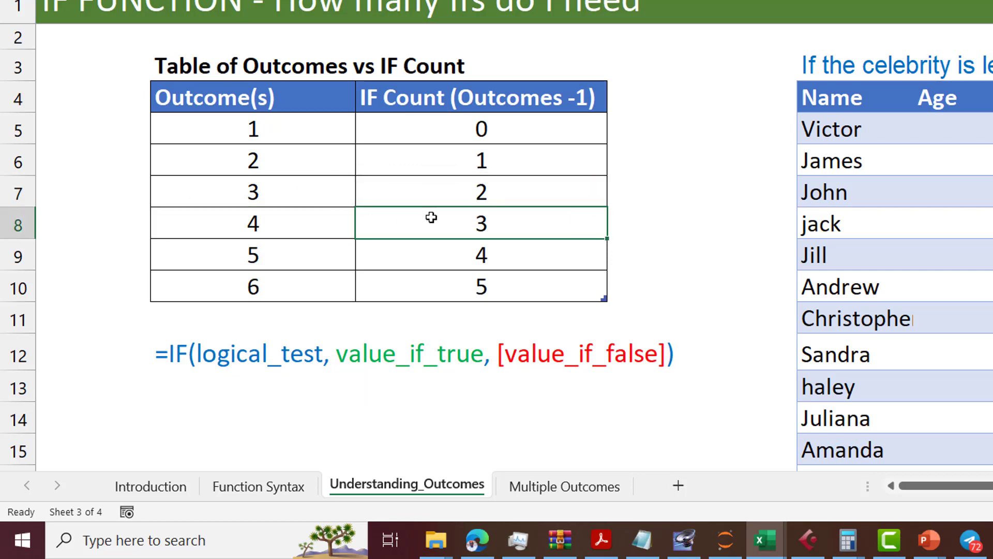
{"action": "left_click", "coordinate": [292, 127]}
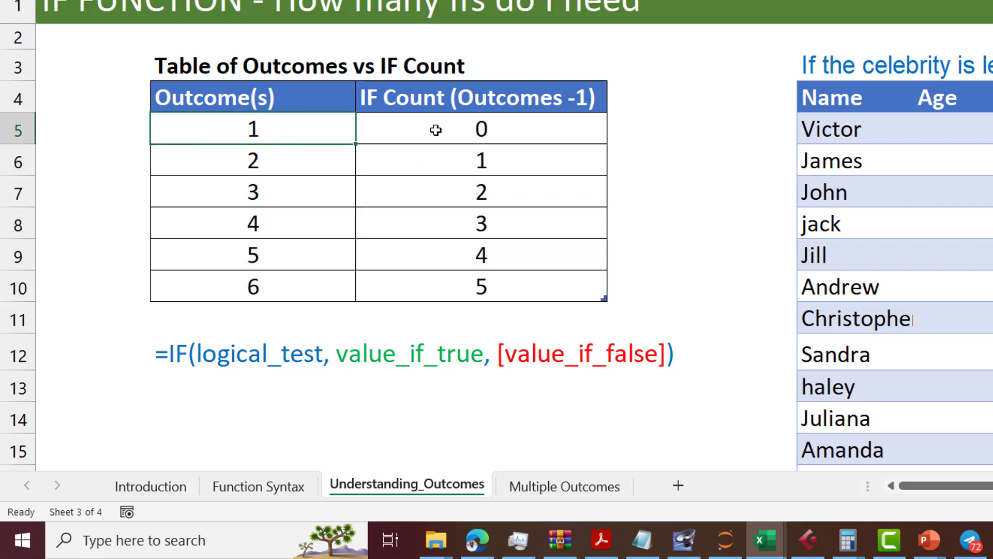
{"action": "left_click", "coordinate": [477, 141]}
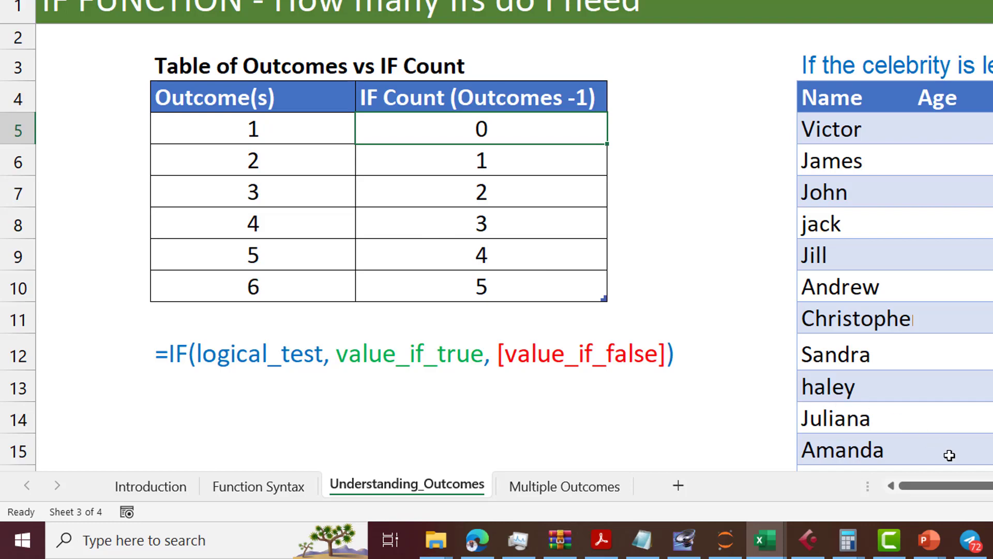
- Select Victor's Forbes Worthy cell, note two outcomes need 1 IF, and return to the table
{"action": "left_click_drag", "start_coordinate": [981, 489], "coordinate": [992, 489]}
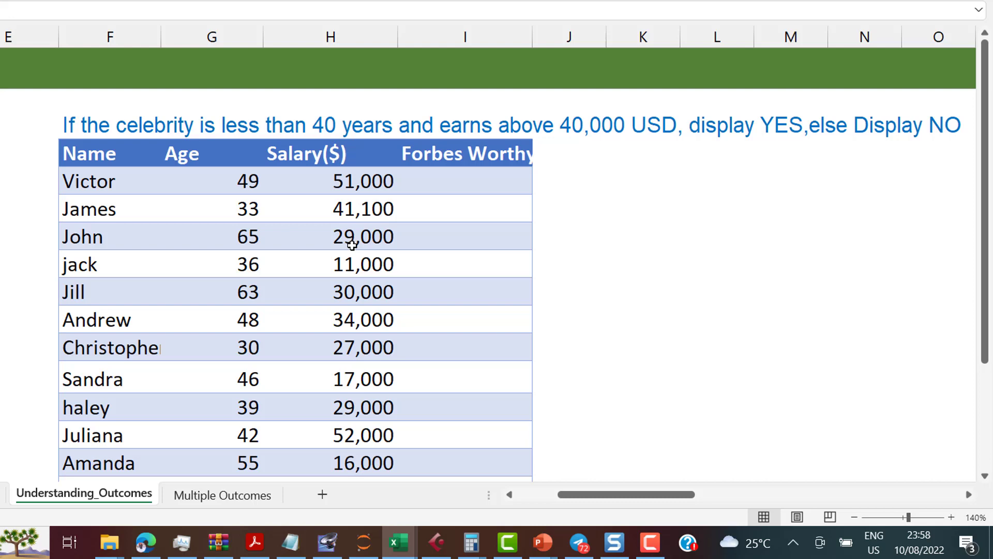
{"action": "left_click", "coordinate": [462, 187]}
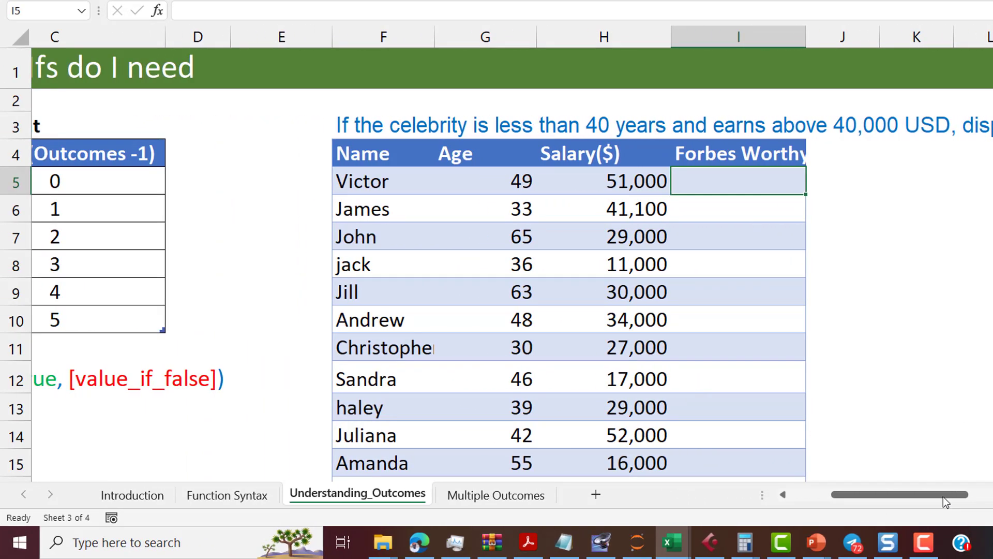
{"action": "left_click_drag", "start_coordinate": [840, 494], "coordinate": [798, 494]}
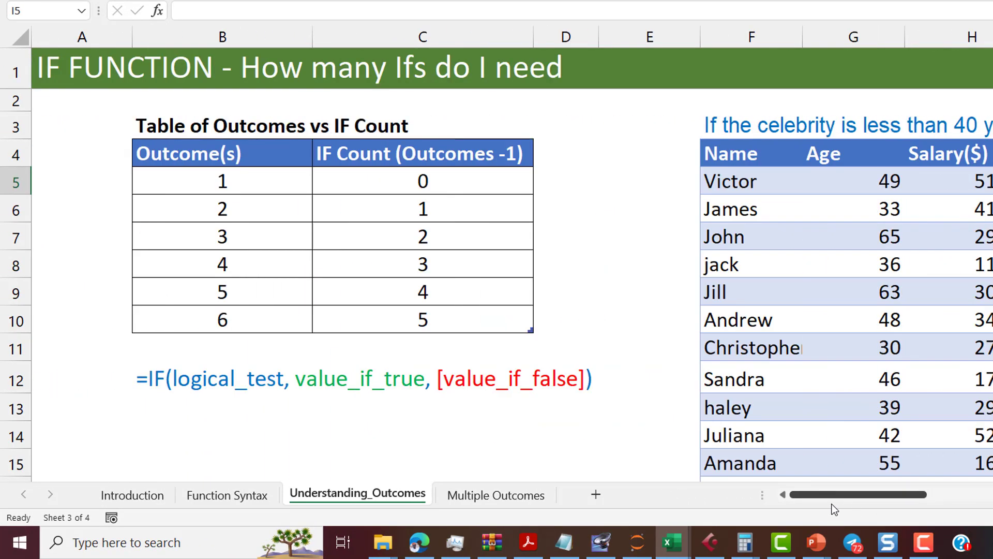
{"action": "left_click", "coordinate": [230, 206]}
{"action": "left_click", "coordinate": [391, 208]}
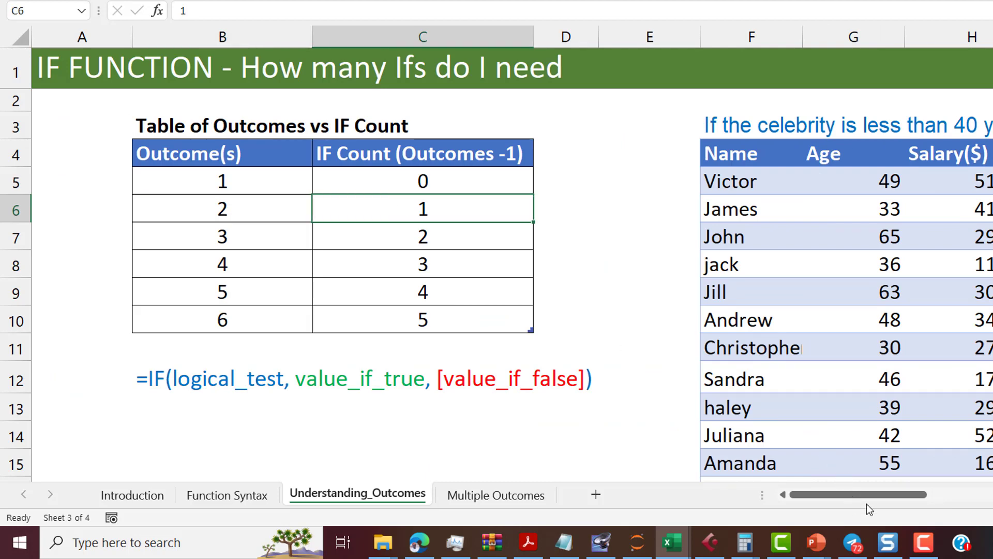
{"action": "left_click_drag", "start_coordinate": [870, 496], "coordinate": [910, 494]}
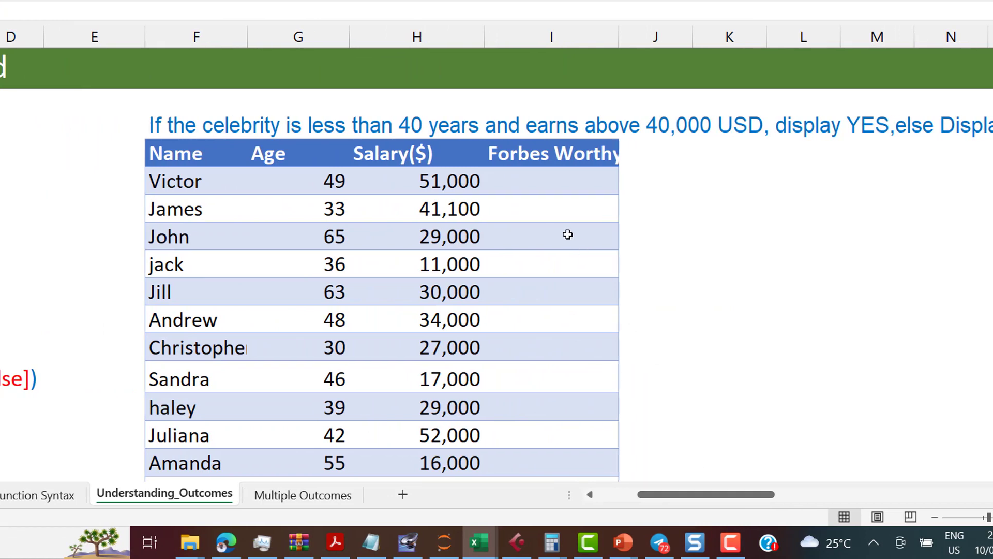
- Enter =IF(,"Yes","No") in Victor's Forbes Worthy cell, leaving the cursor in the empty condition
{"action": "left_click", "coordinate": [522, 180]}
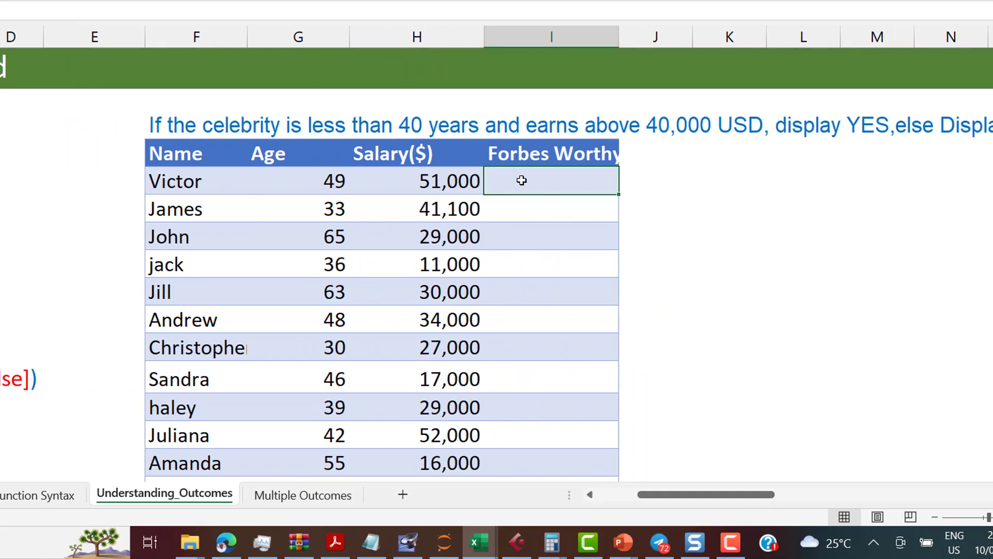
{"action": "type", "text": "=if"}
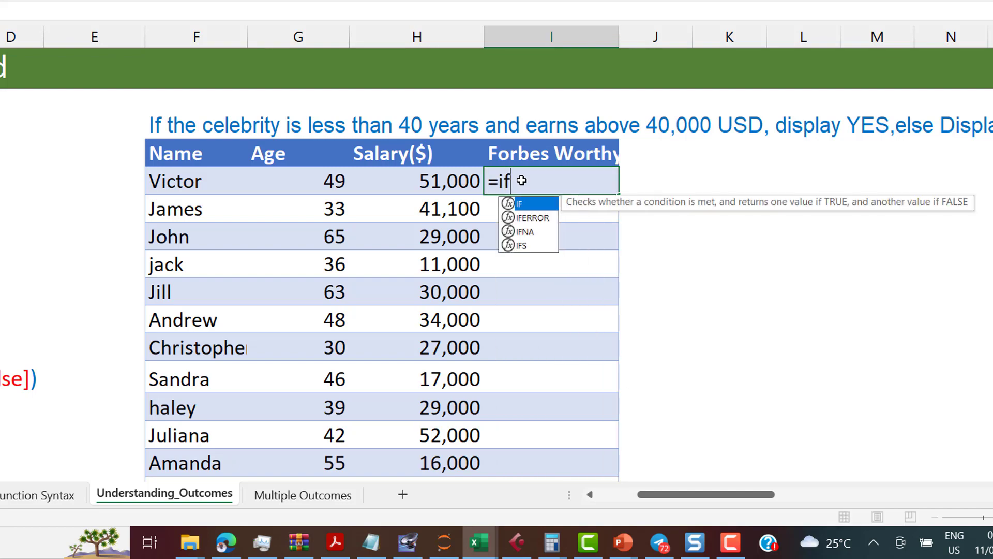
{"action": "key", "text": "Tab"}
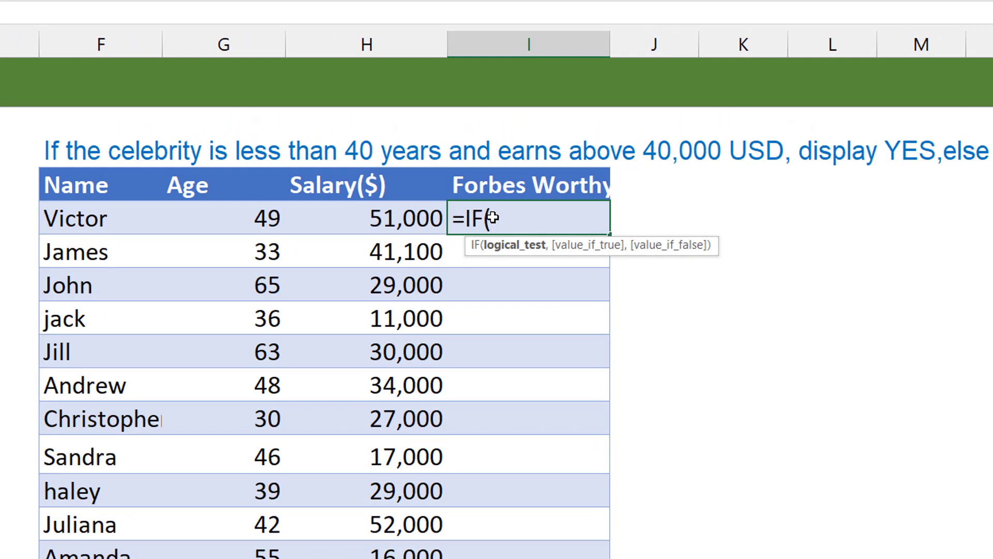
{"action": "type", "text": ",\"Ye"}
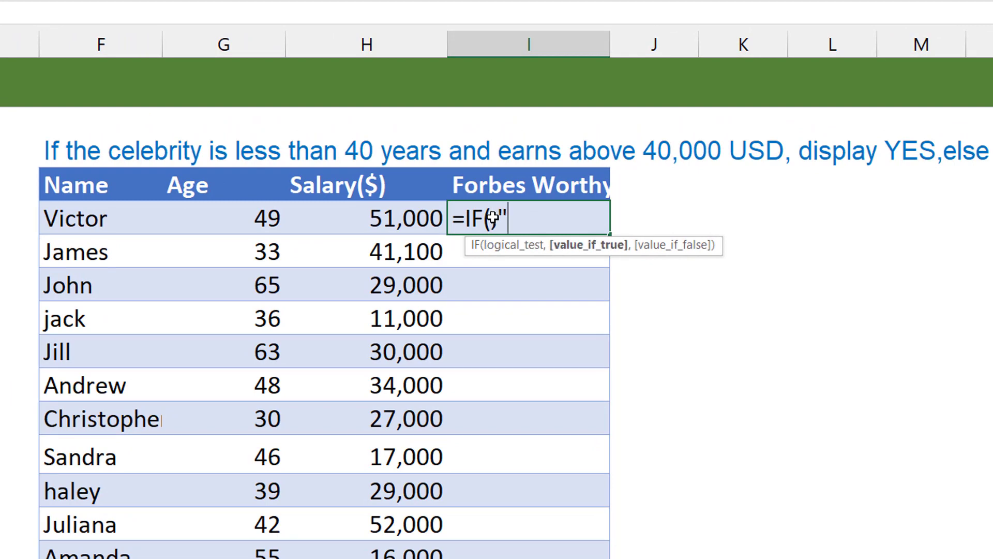
{"action": "type", "text": "s\",\"N"}
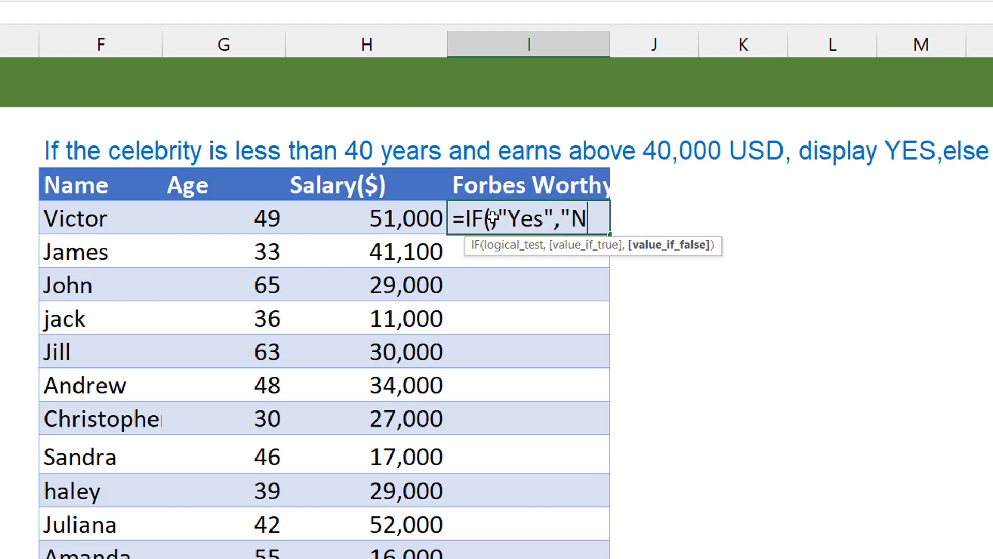
{"action": "type", "text": "o\")"}
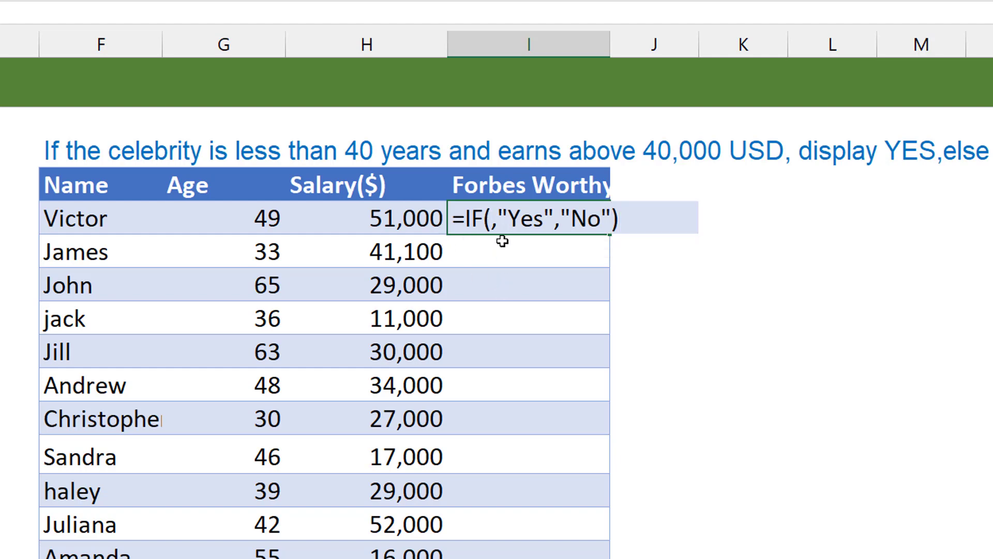
{"action": "left_click", "coordinate": [492, 220]}
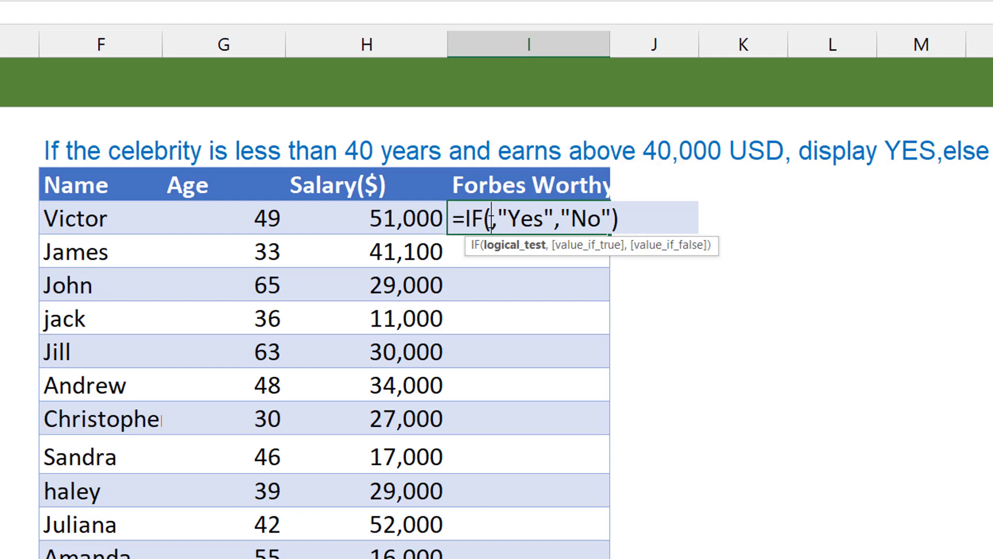
{"action": "type", "text": "AND"}
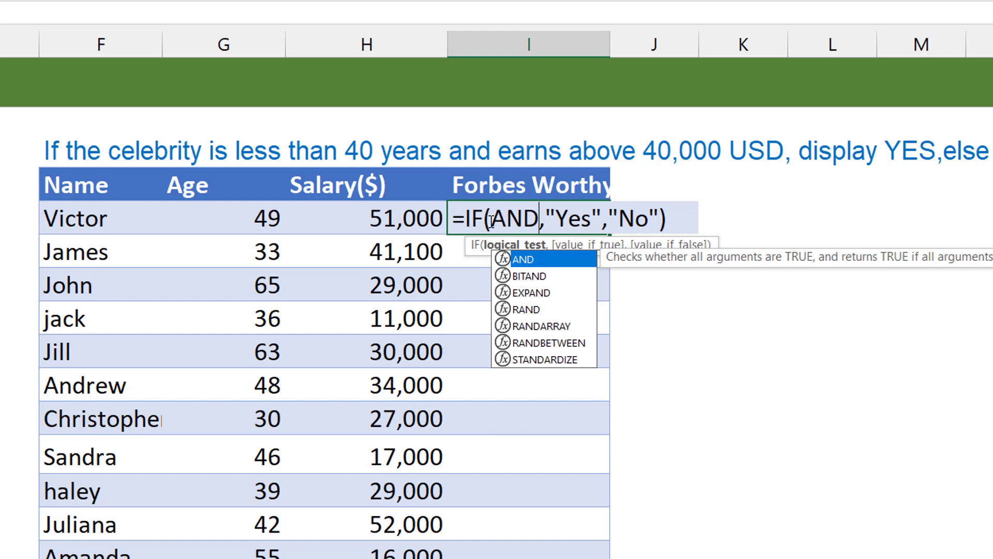
{"action": "type", "text": "("}
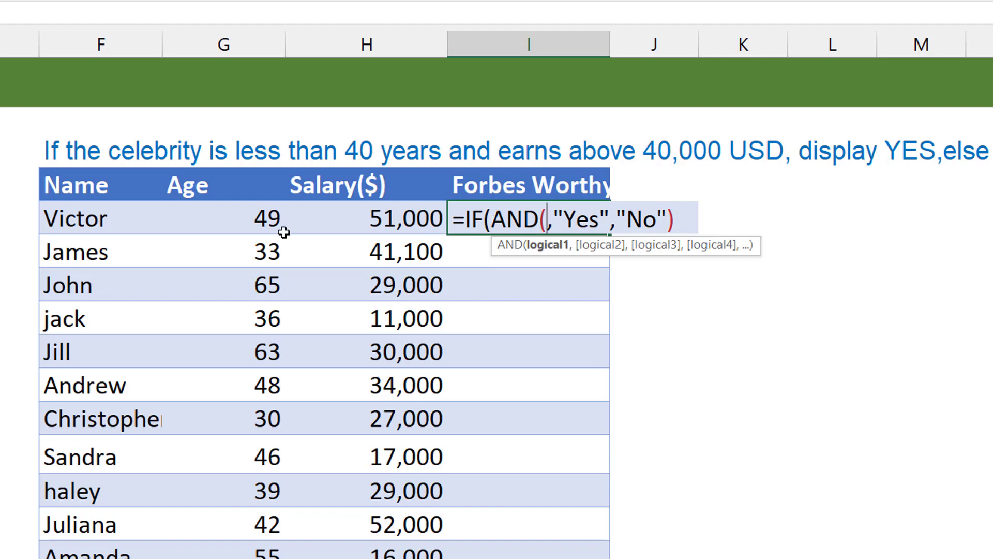
{"action": "left_click", "coordinate": [211, 220]}
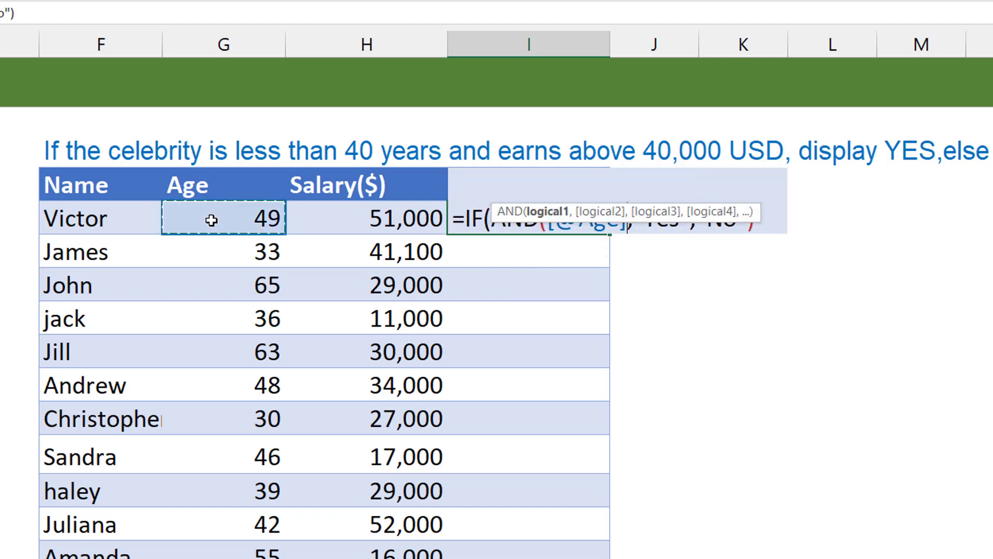
{"action": "type", "text": "<"}
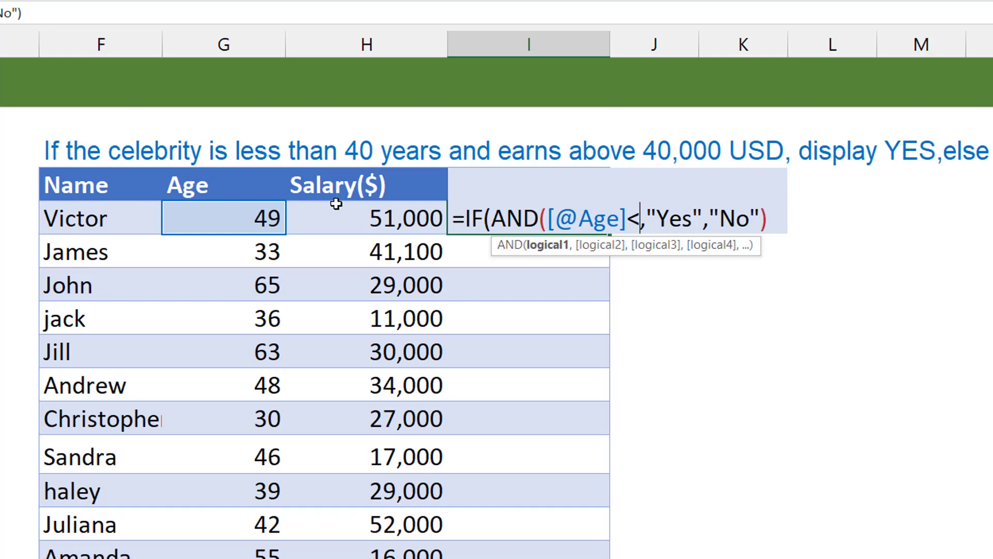
{"action": "type", "text": "40,"}
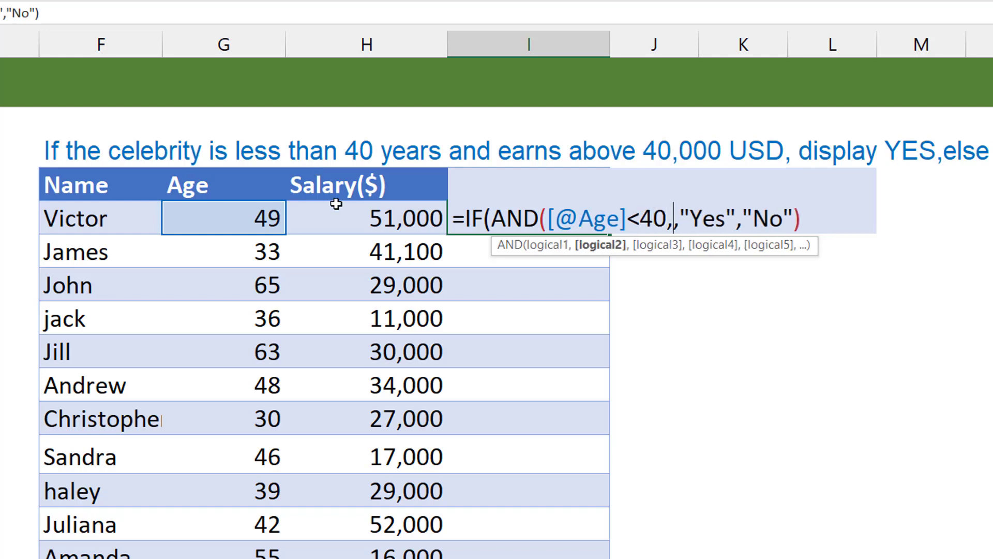
{"action": "left_click", "coordinate": [374, 219]}
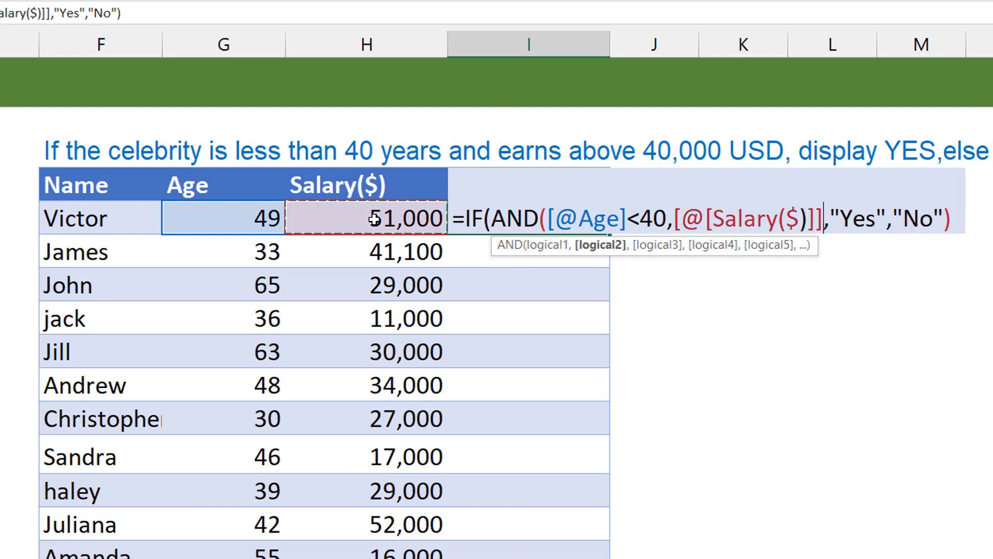
{"action": "type", "text": ">"}
{"action": "key", "text": "Right"}
{"action": "key", "text": "Right"}
{"action": "type", "text": "40000"}
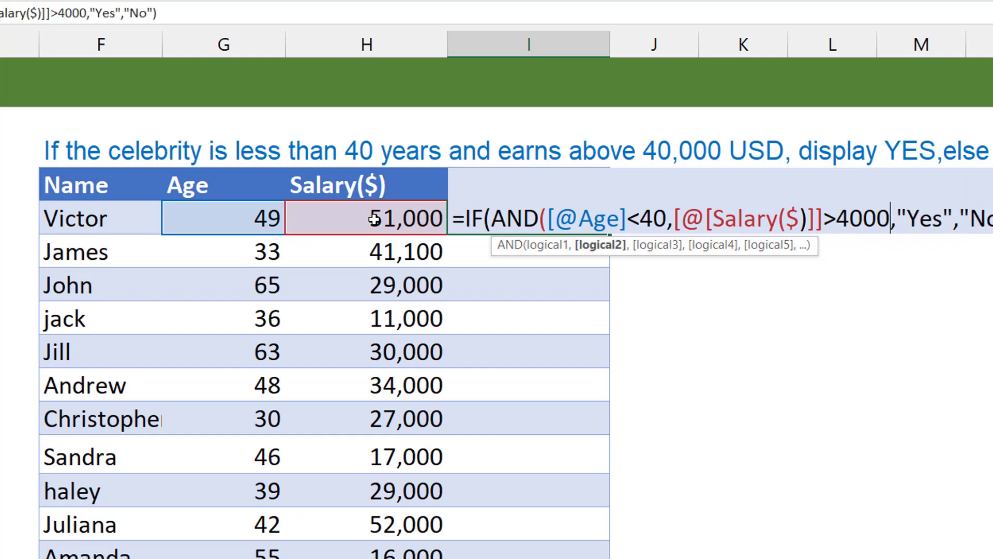
{"action": "type", "text": ")"}
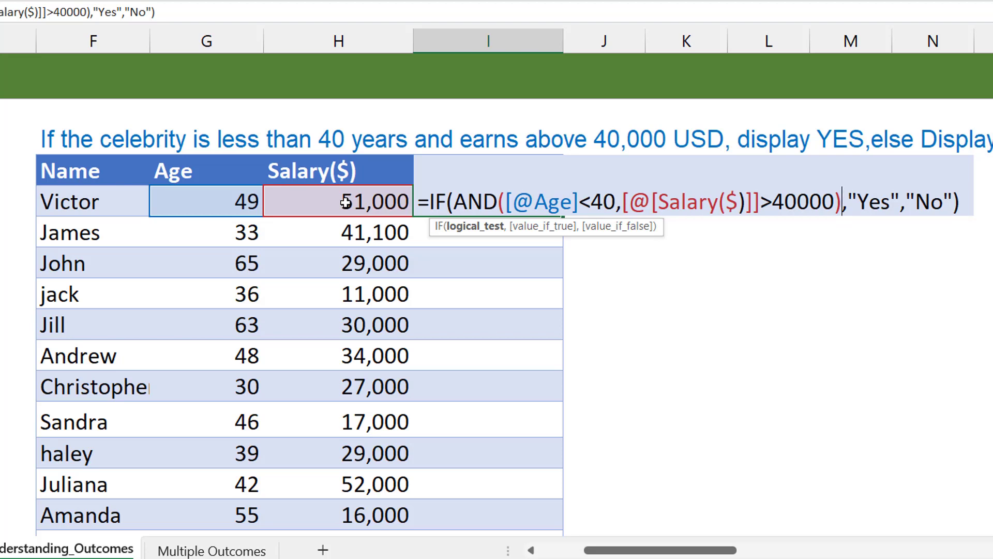
{"action": "key", "text": "ctrl+Return"}
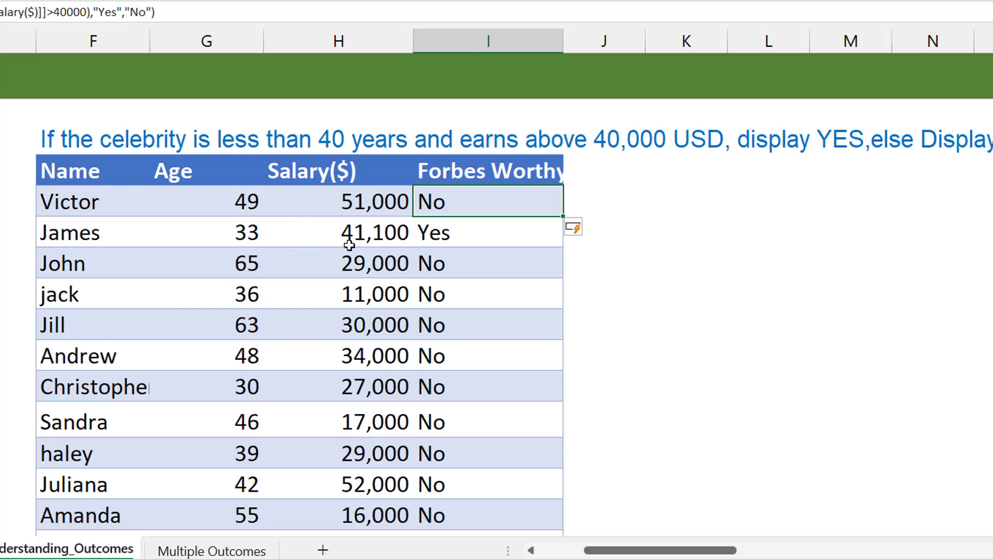
{"action": "left_click", "coordinate": [247, 230]}
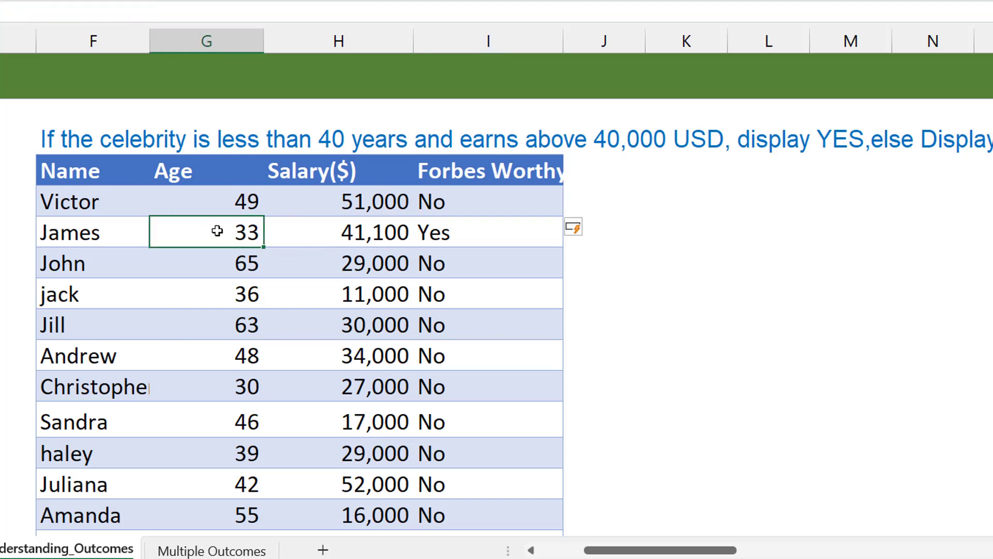
{"action": "left_click", "coordinate": [326, 237]}
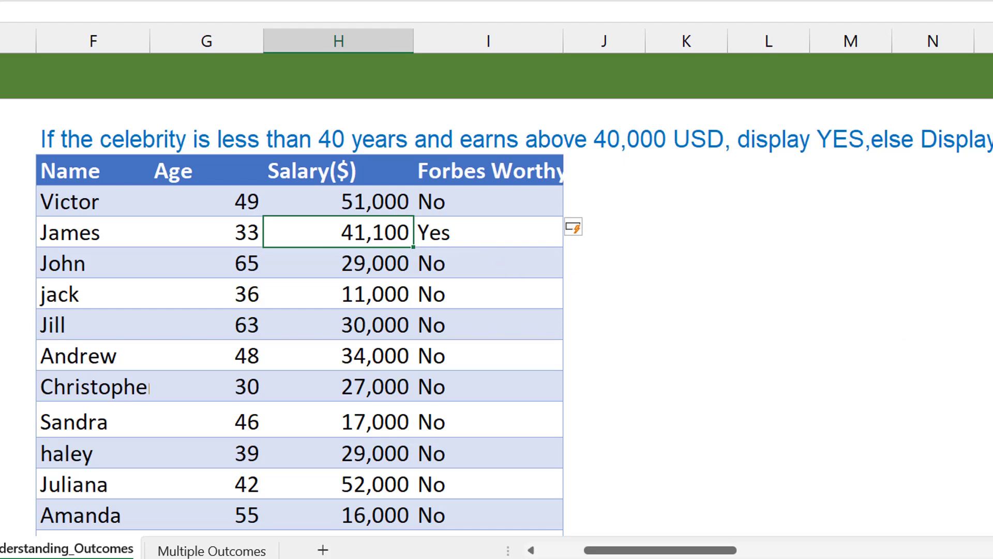
{"action": "scroll", "coordinate": [299, 326], "scroll_direction": "down", "scroll_amount": 2}
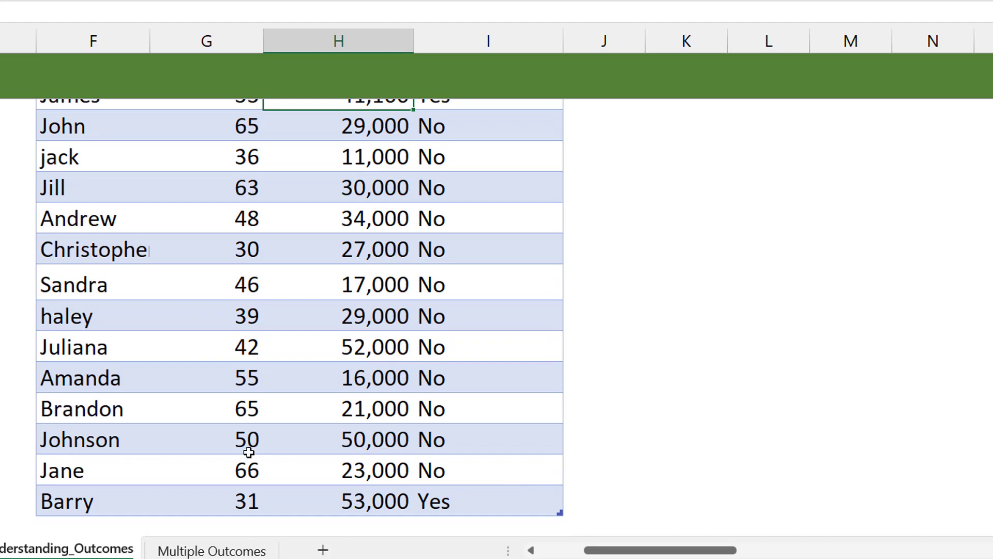
{"action": "left_click", "coordinate": [206, 501]}
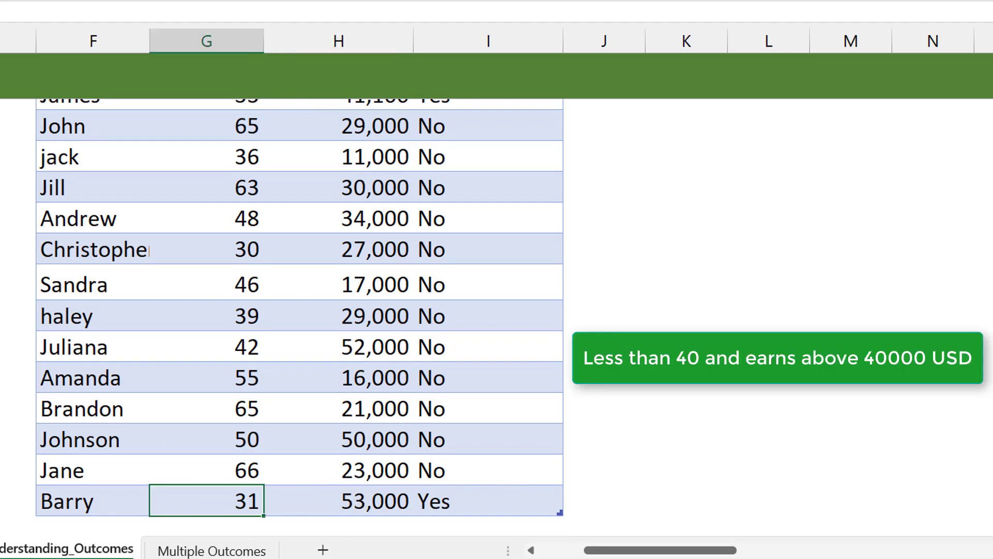
{"action": "scroll", "coordinate": [300, 311], "scroll_direction": "up", "scroll_amount": 2}
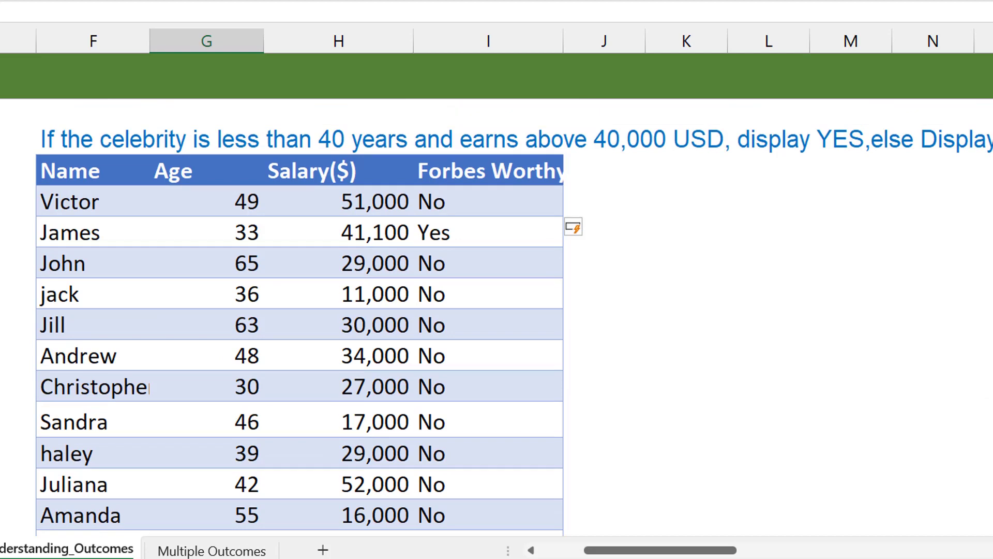